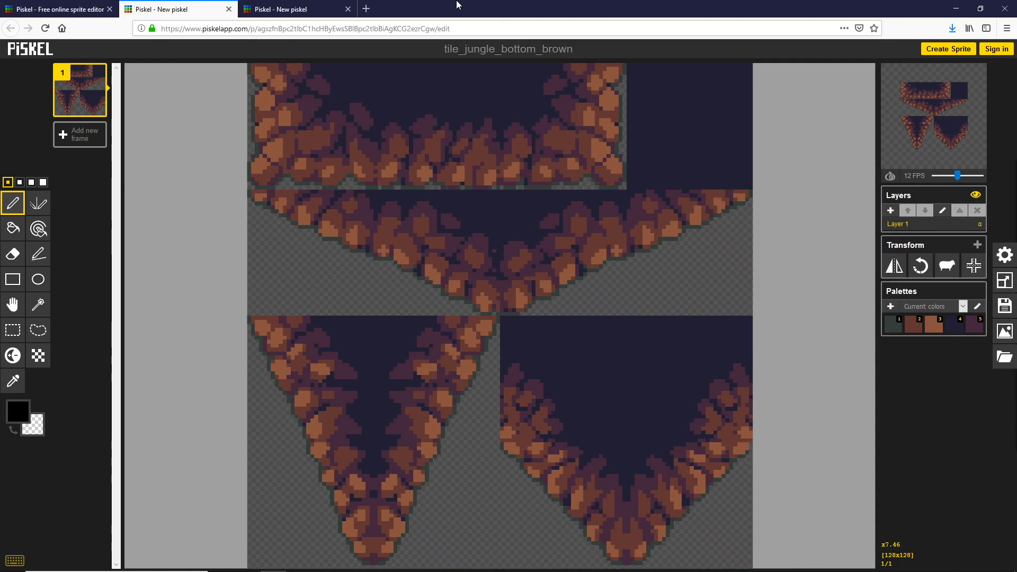
Switch to the browser tab holding the 16-frame jungle sprite
{"action": "key", "text": "ctrl+Tab"}
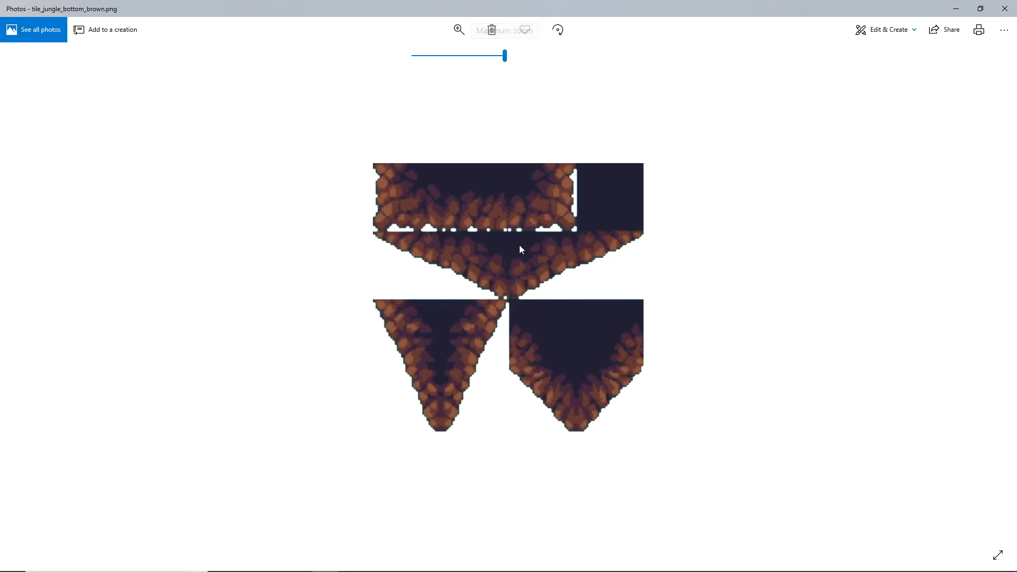
Close the image viewer and inspect sprite_00, sprite_09 and sprite_01 in tile_jungle_bottom_brown
{"action": "left_click", "coordinate": [1006, 9]}
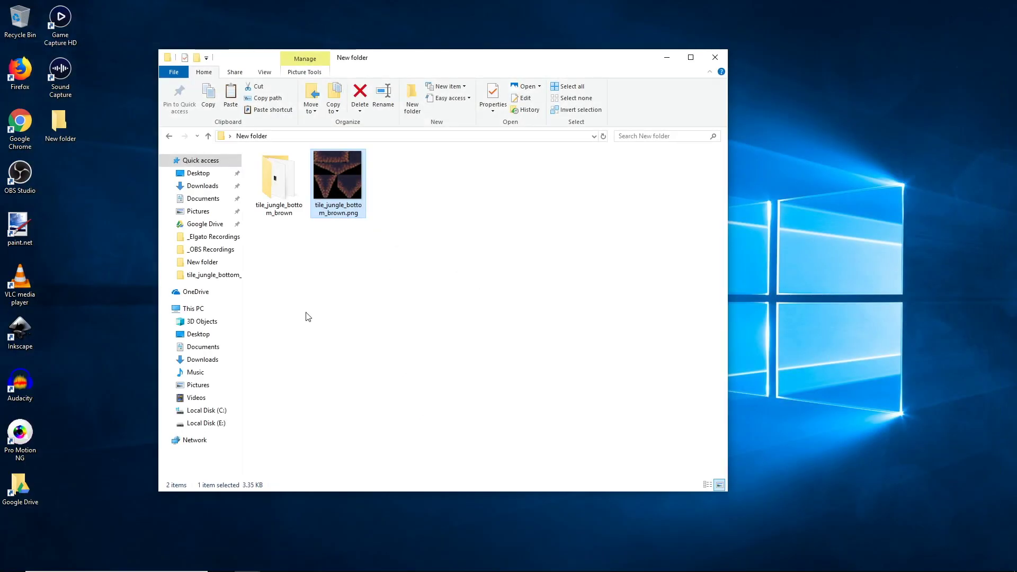
{"action": "double_click", "coordinate": [277, 195]}
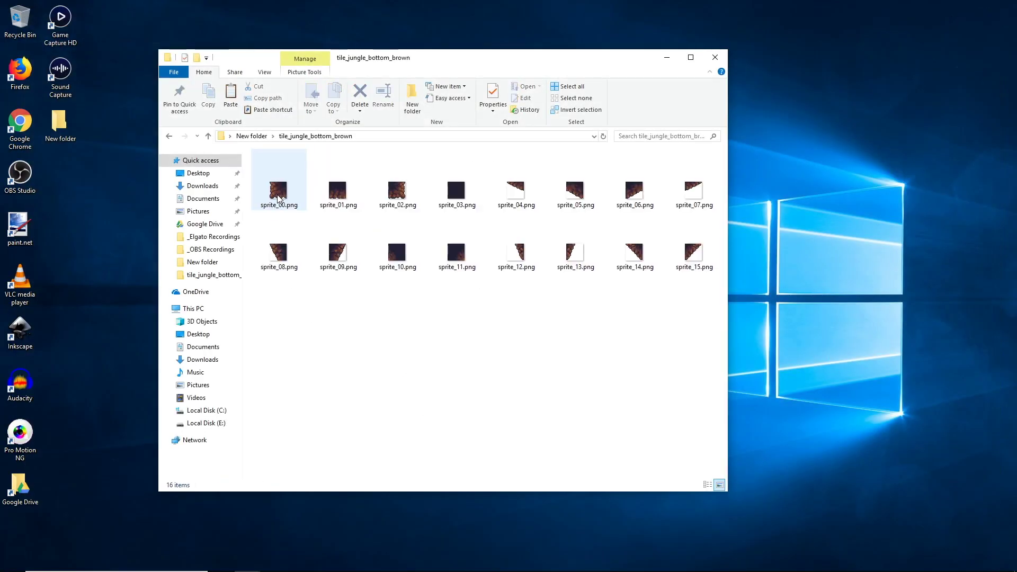
{"action": "left_click", "coordinate": [293, 212]}
{"action": "left_click", "coordinate": [326, 262]}
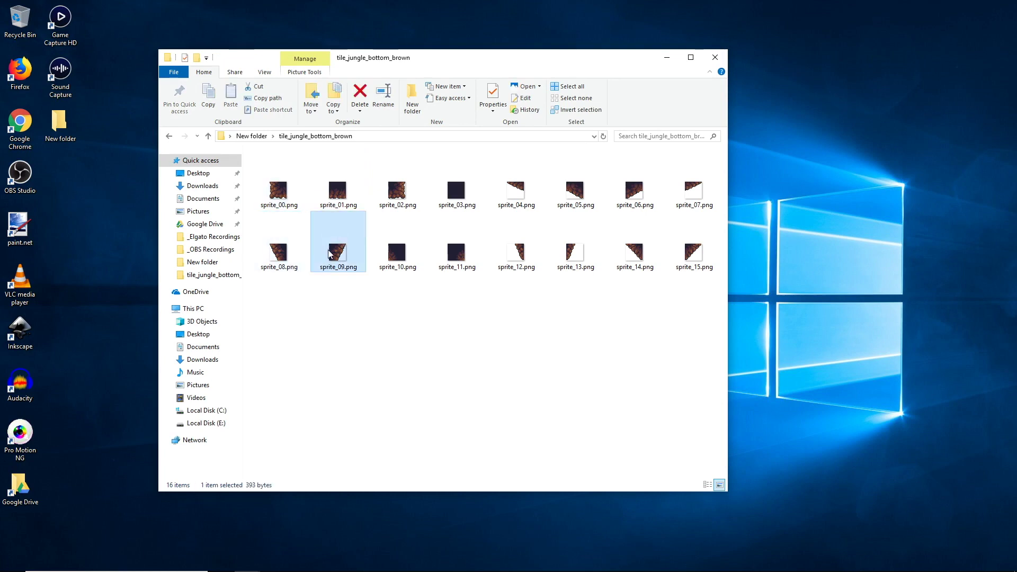
{"action": "left_click", "coordinate": [331, 208]}
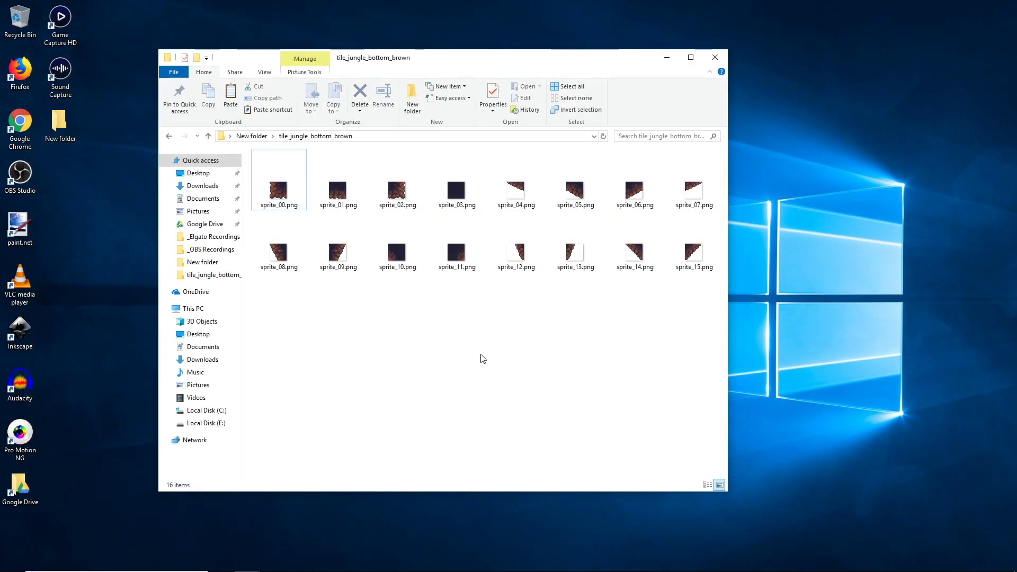
Go back to New folder, select tile_jungle_bottom_brown.png, and reopen the tile folder
{"action": "key", "text": "alt+Left"}
{"action": "left_click", "coordinate": [342, 177]}
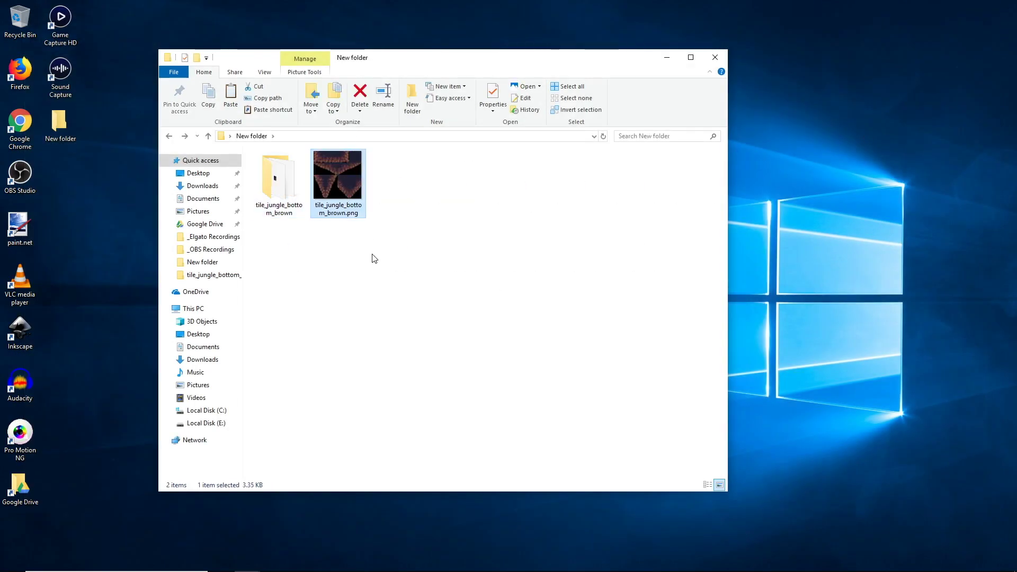
{"action": "double_click", "coordinate": [268, 193]}
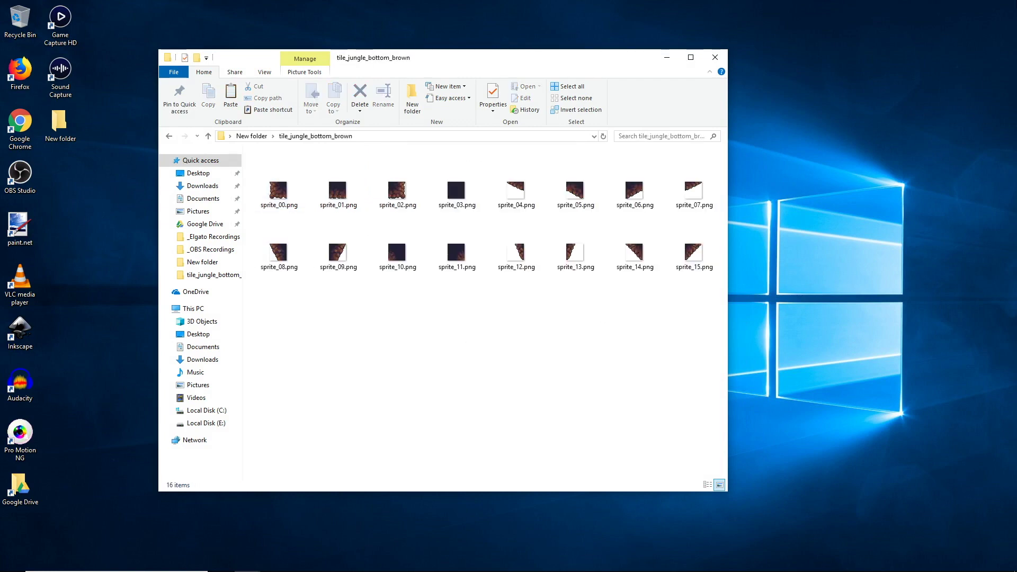
{"action": "mouse_move", "coordinate": [280, 568]}
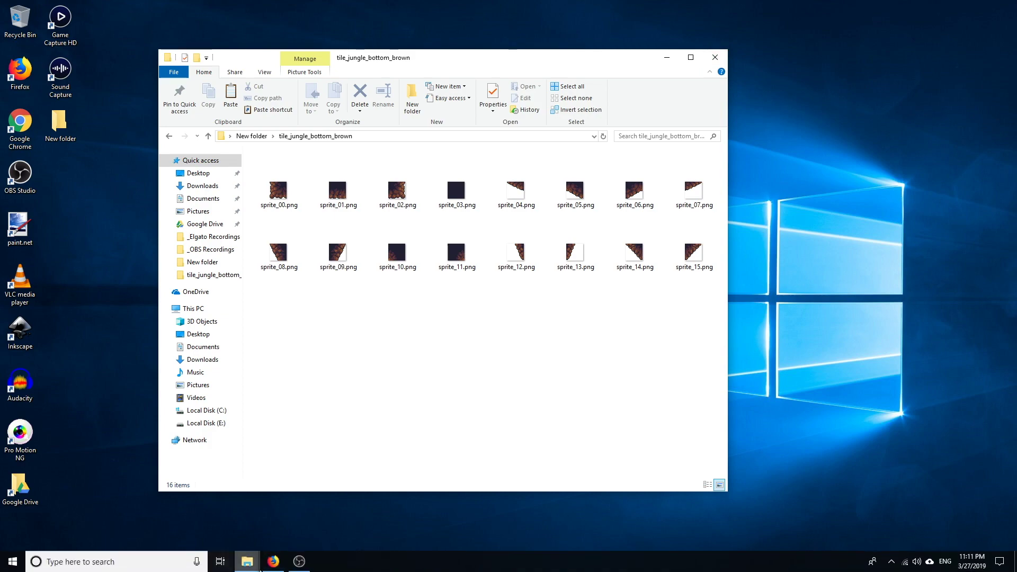
{"action": "left_click", "coordinate": [283, 535]}
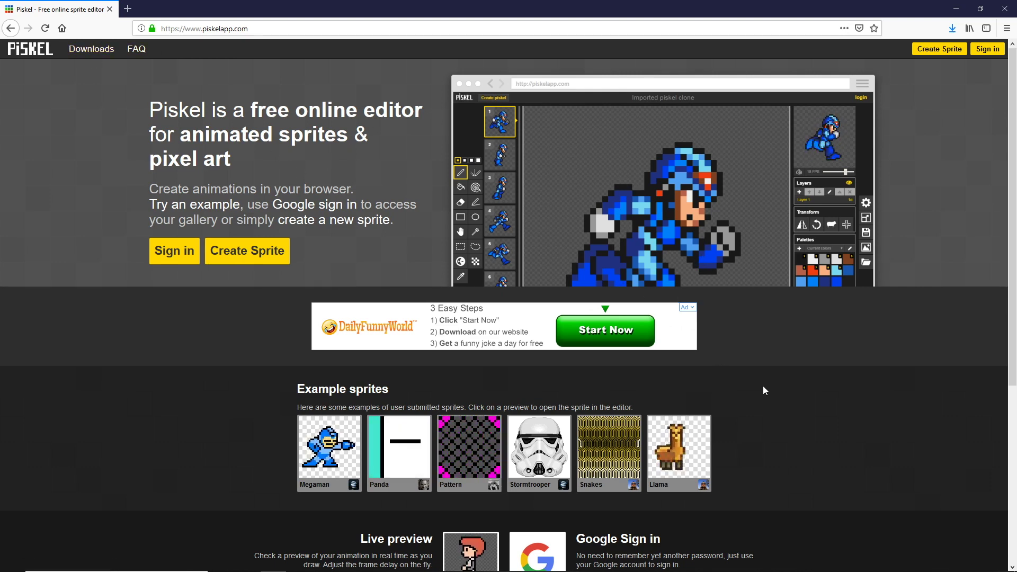
Create a new 32×32 sprite and scribble black pencil outlines and strokes across the canvas
{"action": "left_click", "coordinate": [946, 49]}
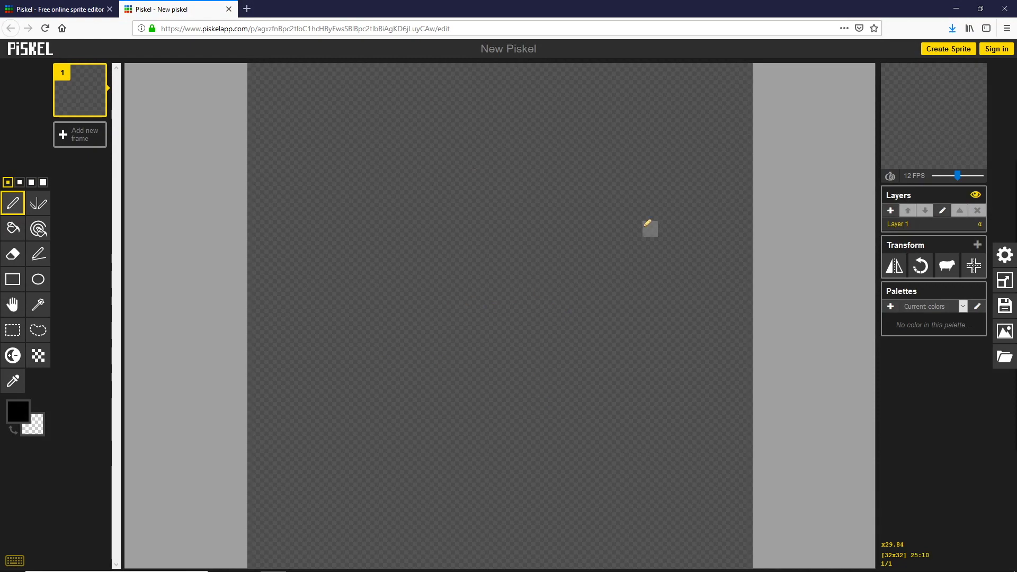
{"action": "mouse_move", "coordinate": [523, 229]}
{"action": "left_mouse_down"}
{"action": "mouse_move", "coordinate": [566, 270]}
{"action": "mouse_move", "coordinate": [446, 329]}
{"action": "left_mouse_up"}
{"action": "mouse_move", "coordinate": [429, 149]}
{"action": "left_mouse_down"}
{"action": "mouse_move", "coordinate": [563, 198]}
{"action": "mouse_move", "coordinate": [454, 369]}
{"action": "mouse_move", "coordinate": [501, 183]}
{"action": "mouse_move", "coordinate": [589, 403]}
{"action": "left_mouse_up"}
{"action": "mouse_move", "coordinate": [469, 443]}
{"action": "left_mouse_down"}
{"action": "mouse_move", "coordinate": [329, 275]}
{"action": "mouse_move", "coordinate": [645, 122]}
{"action": "mouse_move", "coordinate": [706, 395]}
{"action": "mouse_move", "coordinate": [413, 434]}
{"action": "left_mouse_up"}
{"action": "mouse_move", "coordinate": [415, 395]}
{"action": "left_mouse_down"}
{"action": "mouse_move", "coordinate": [374, 267]}
{"action": "mouse_move", "coordinate": [325, 175]}
{"action": "mouse_move", "coordinate": [345, 151]}
{"action": "mouse_move", "coordinate": [556, 139]}
{"action": "mouse_move", "coordinate": [416, 307]}
{"action": "mouse_move", "coordinate": [365, 436]}
{"action": "mouse_move", "coordinate": [520, 497]}
{"action": "mouse_move", "coordinate": [666, 520]}
{"action": "mouse_move", "coordinate": [653, 427]}
{"action": "mouse_move", "coordinate": [656, 141]}
{"action": "mouse_move", "coordinate": [708, 114]}
{"action": "mouse_move", "coordinate": [734, 245]}
{"action": "mouse_move", "coordinate": [734, 318]}
{"action": "mouse_move", "coordinate": [576, 340]}
{"action": "mouse_move", "coordinate": [390, 349]}
{"action": "mouse_move", "coordinate": [344, 239]}
{"action": "mouse_move", "coordinate": [334, 132]}
{"action": "left_mouse_up"}
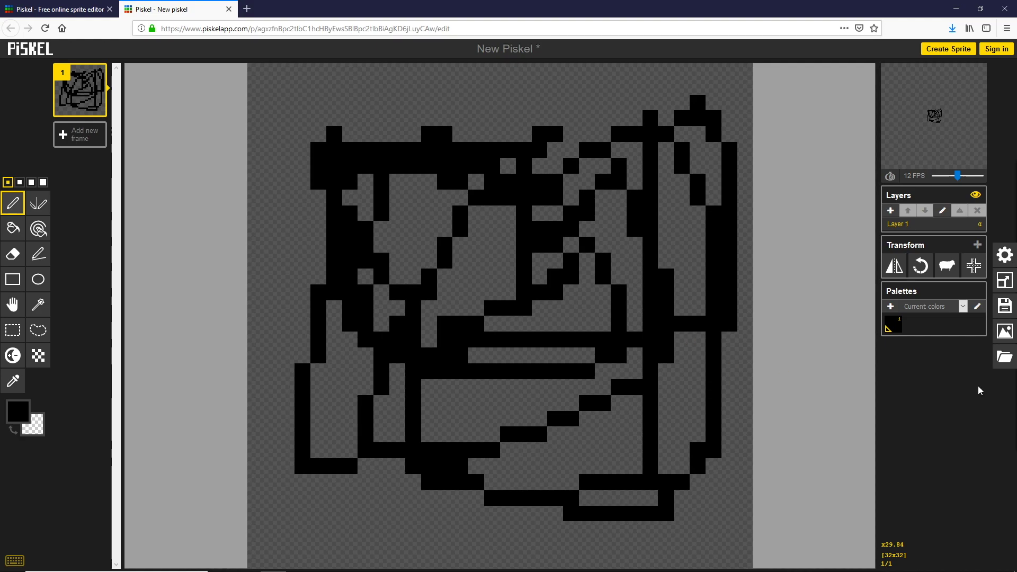
Load tile_jungle_bottom_brown.png from New folder into Piskel's Import panel
{"action": "left_click", "coordinate": [1005, 358]}
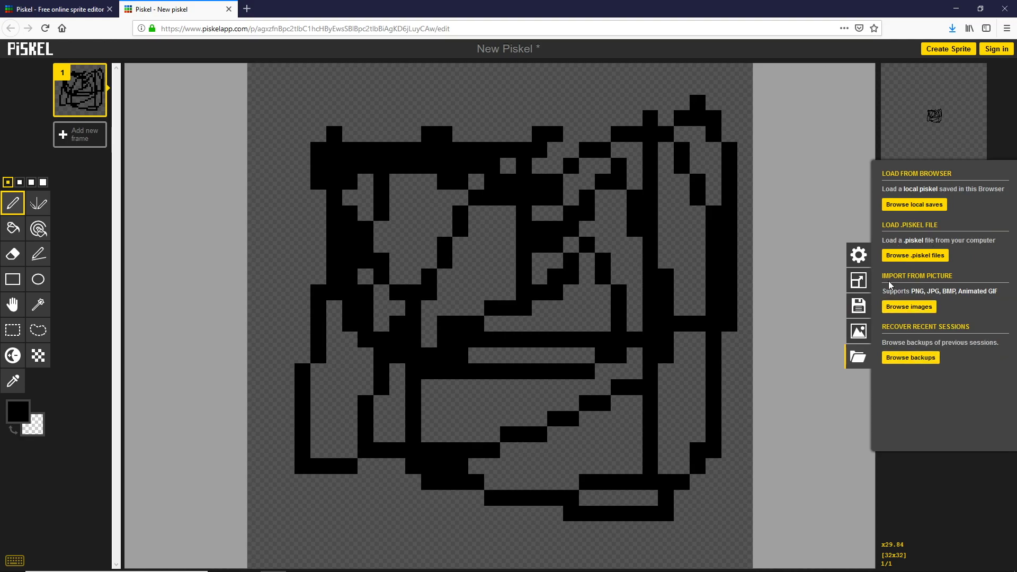
{"action": "left_click", "coordinate": [923, 308]}
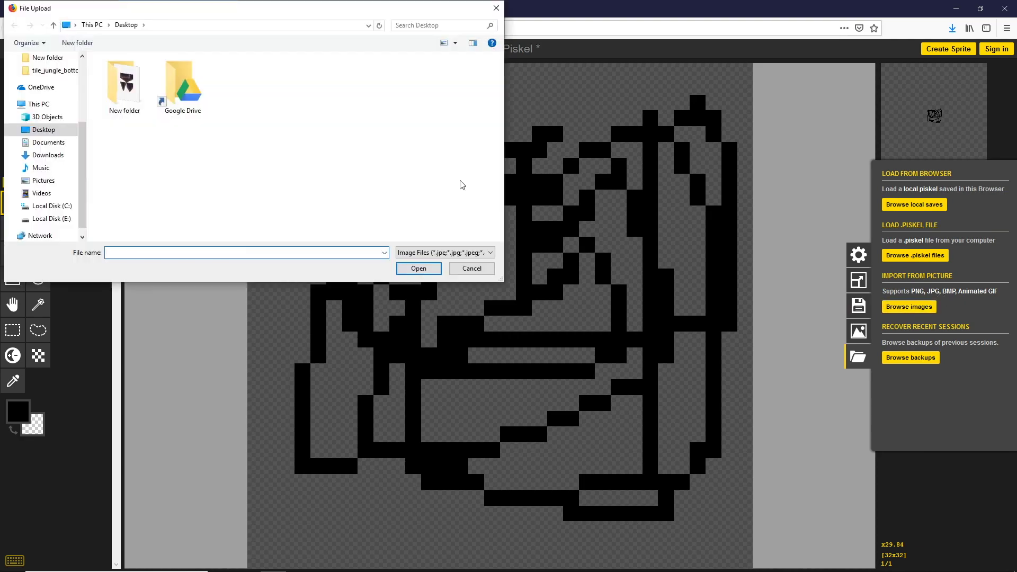
{"action": "double_click", "coordinate": [126, 93]}
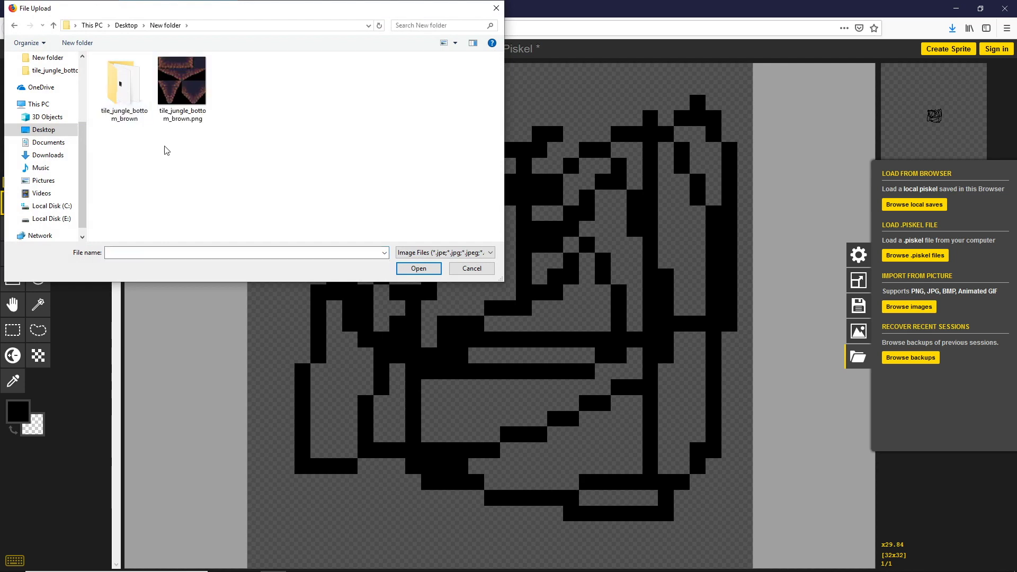
{"action": "left_click", "coordinate": [197, 99]}
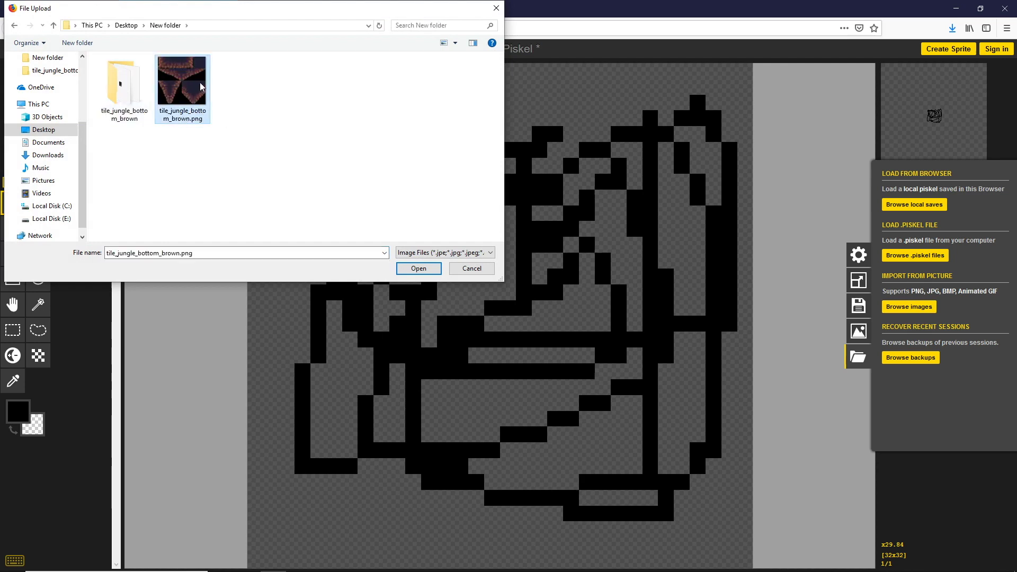
{"action": "left_click", "coordinate": [435, 273]}
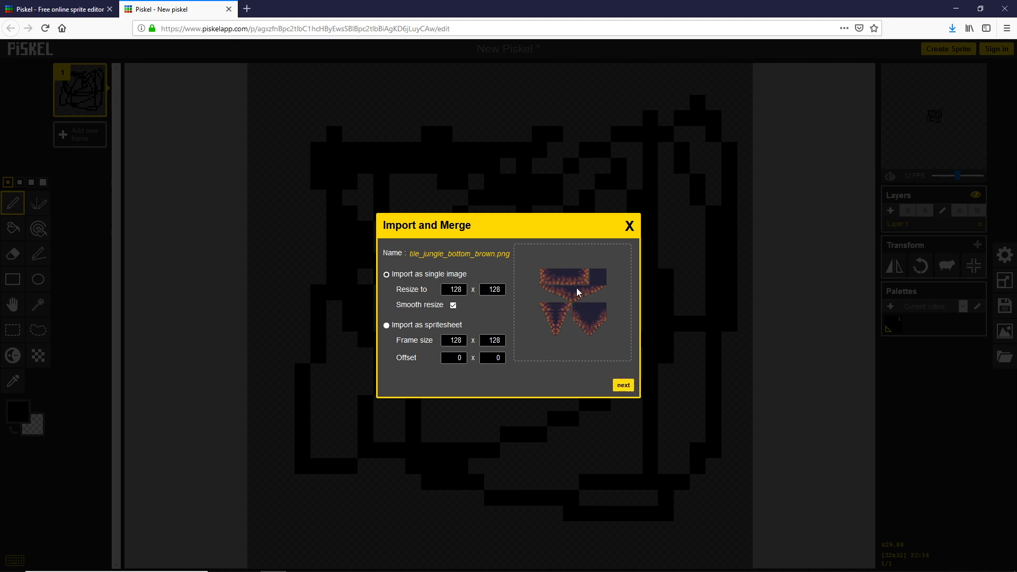
Replace the scribble with the 128×128 tile sheet and draw a test line across the middle tile
{"action": "left_click", "coordinate": [622, 385]}
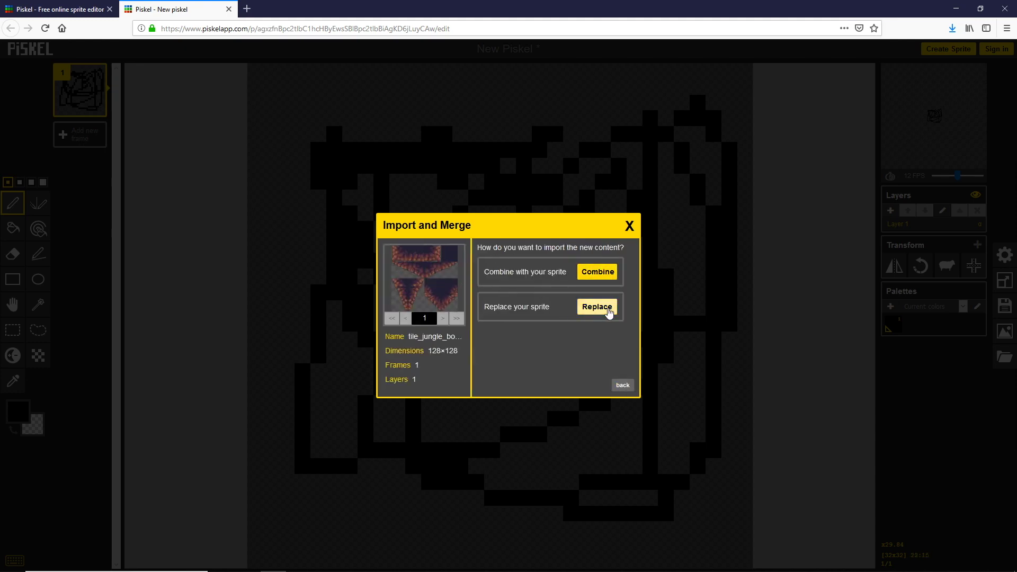
{"action": "left_click", "coordinate": [603, 313]}
{"action": "left_click", "coordinate": [548, 252]}
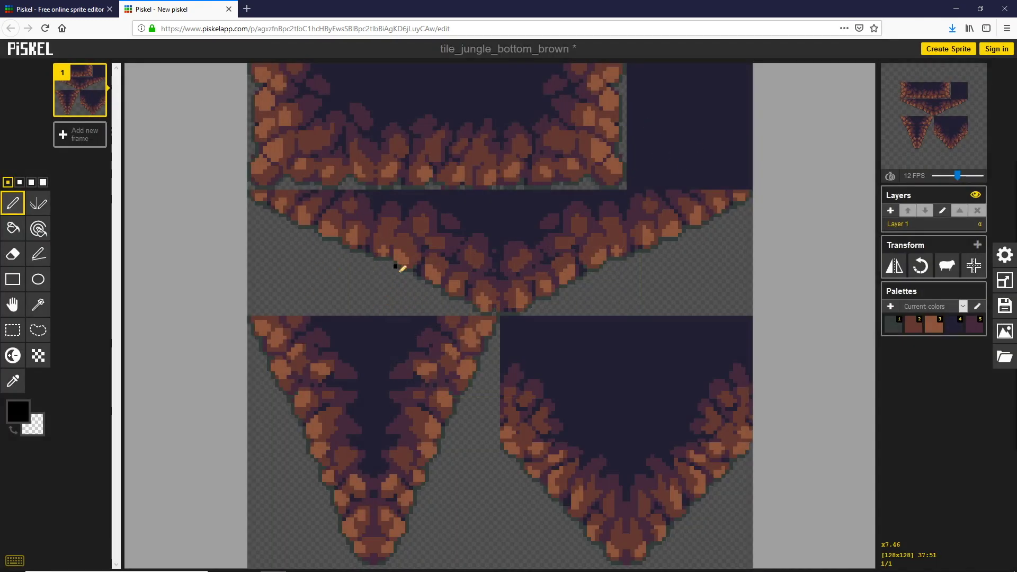
{"action": "mouse_move", "coordinate": [405, 297]}
{"action": "left_mouse_down"}
{"action": "mouse_move", "coordinate": [360, 289]}
{"action": "mouse_move", "coordinate": [617, 278]}
{"action": "mouse_move", "coordinate": [662, 326]}
{"action": "left_mouse_up"}
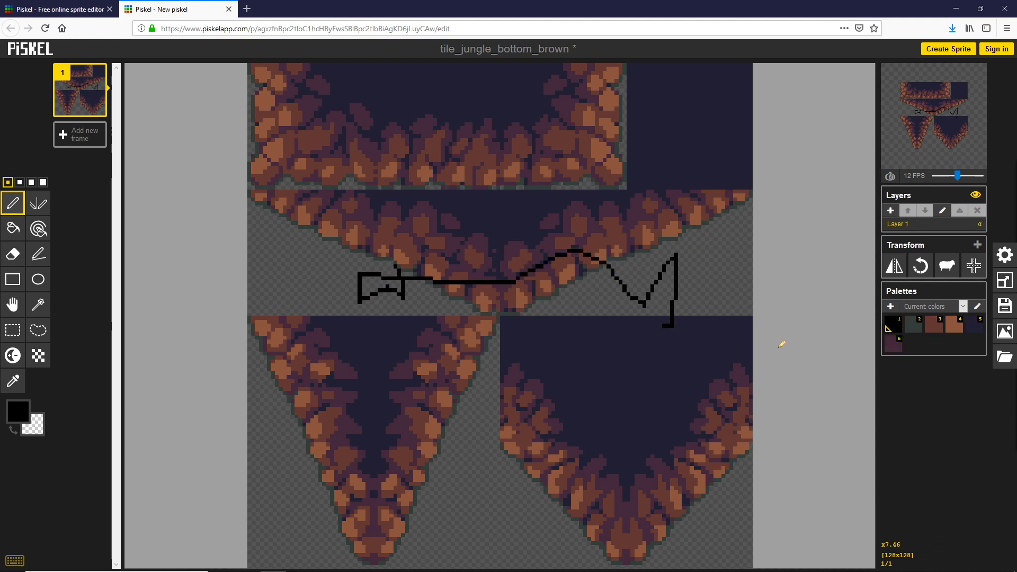
Reload tile_jungle_bottom_brown.png for import and choose Import as spritesheet
{"action": "left_click", "coordinate": [1006, 365]}
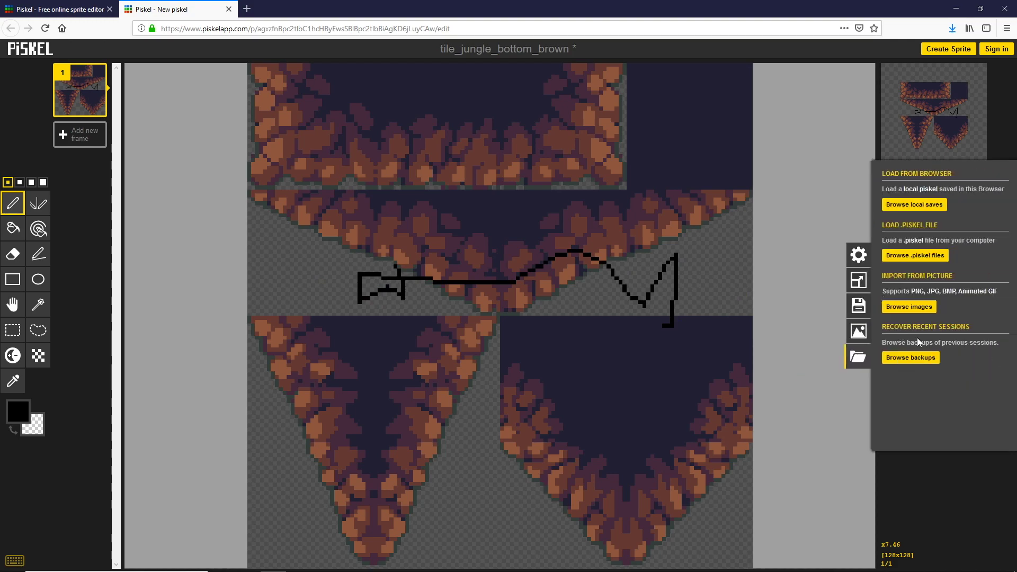
{"action": "left_click", "coordinate": [921, 309]}
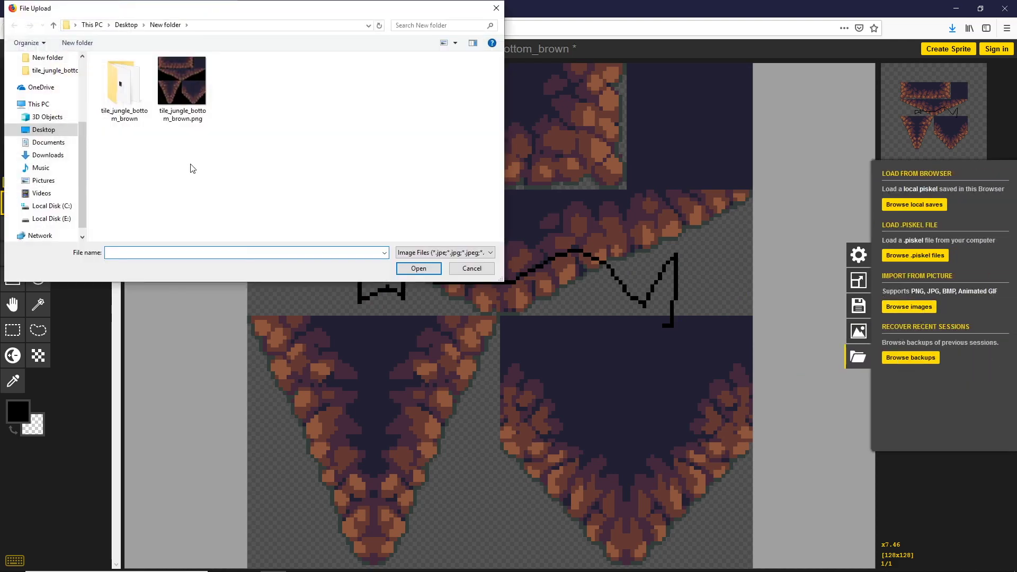
{"action": "double_click", "coordinate": [187, 74]}
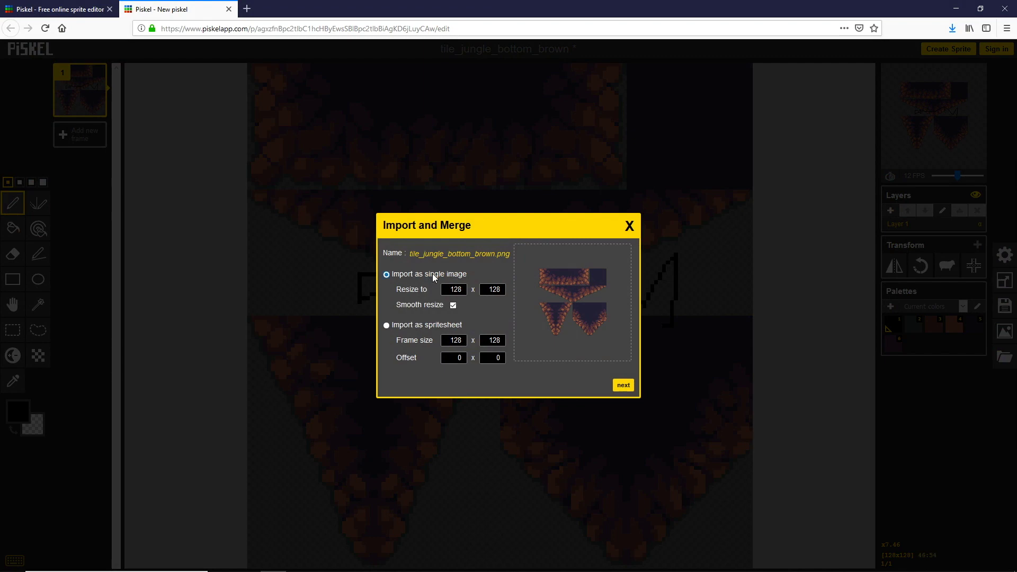
{"action": "left_click", "coordinate": [431, 328]}
Set the spritesheet frame size to 32 × 32 and replace the current sprite with the sliced frames
{"action": "double_click", "coordinate": [452, 342]}
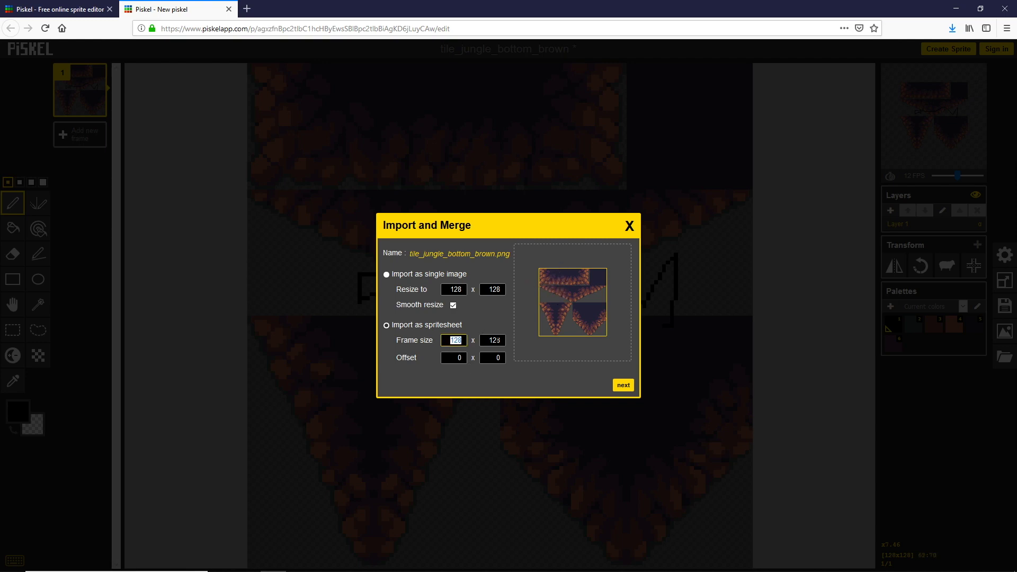
{"action": "type", "text": "32"}
{"action": "double_click", "coordinate": [498, 340]}
{"action": "type", "text": "32"}
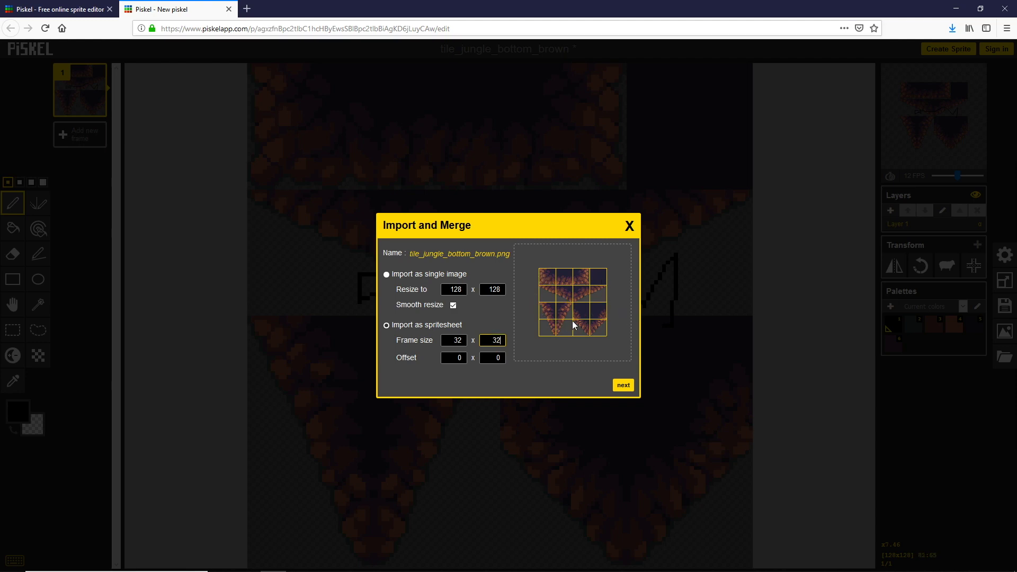
{"action": "left_click", "coordinate": [624, 386]}
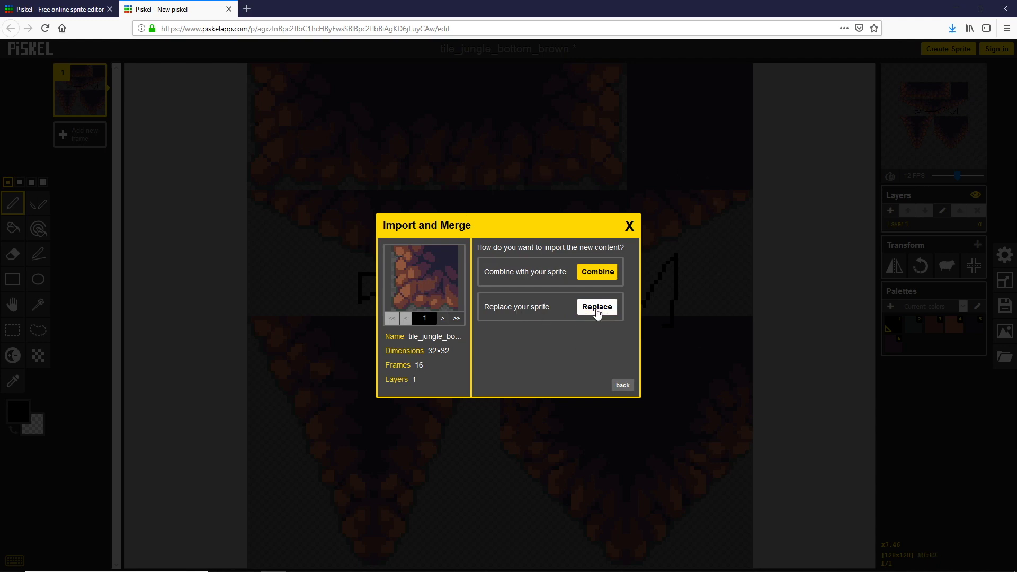
{"action": "left_click", "coordinate": [597, 309]}
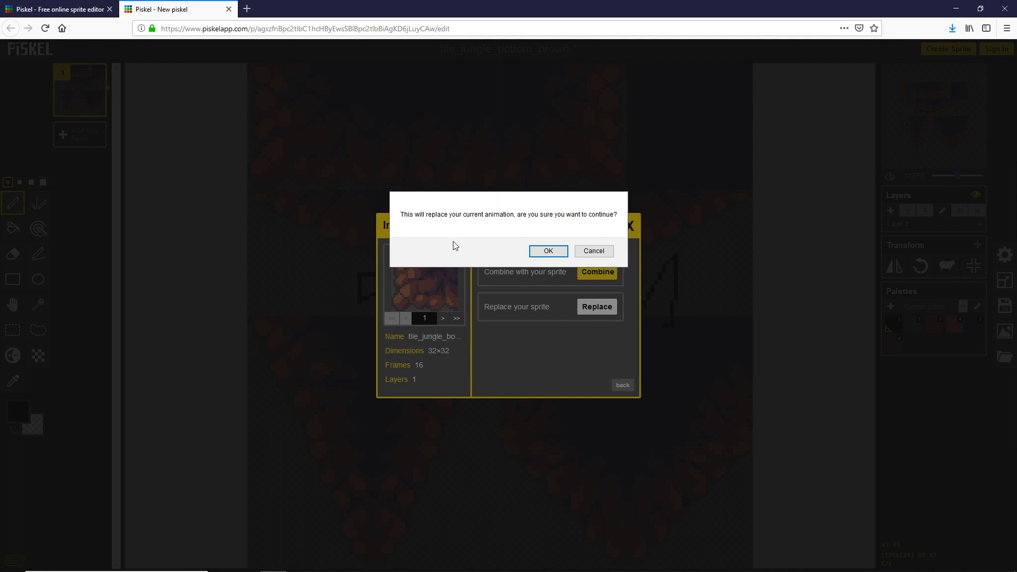
{"action": "left_click", "coordinate": [549, 251]}
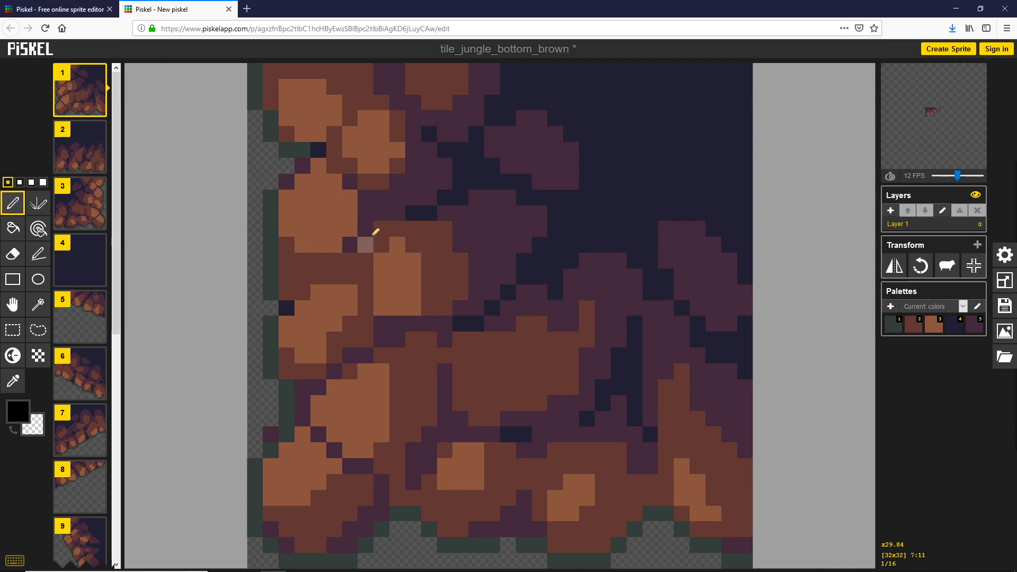
{"action": "mouse_move", "coordinate": [915, 143]}
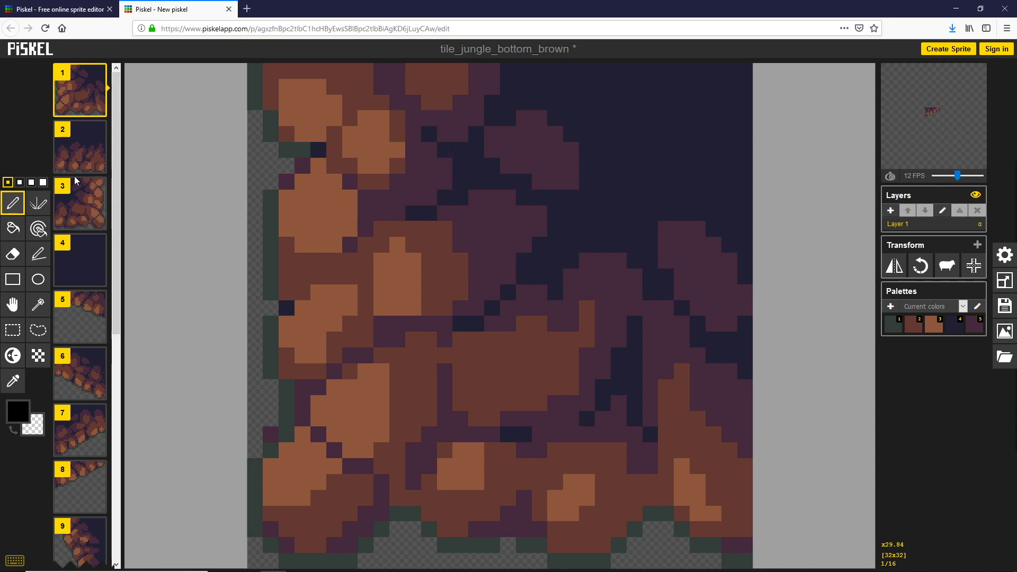
Step through frames 2 to 9, then scroll down and view the final frame 16
{"action": "left_click", "coordinate": [80, 153]}
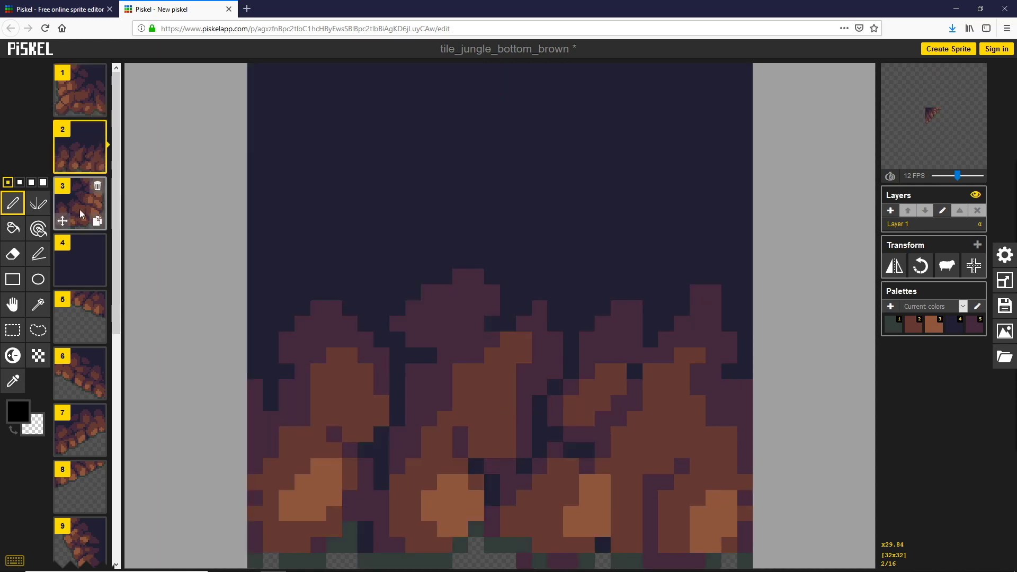
{"action": "left_click", "coordinate": [80, 201]}
{"action": "left_click", "coordinate": [81, 260]}
{"action": "left_click", "coordinate": [81, 320]}
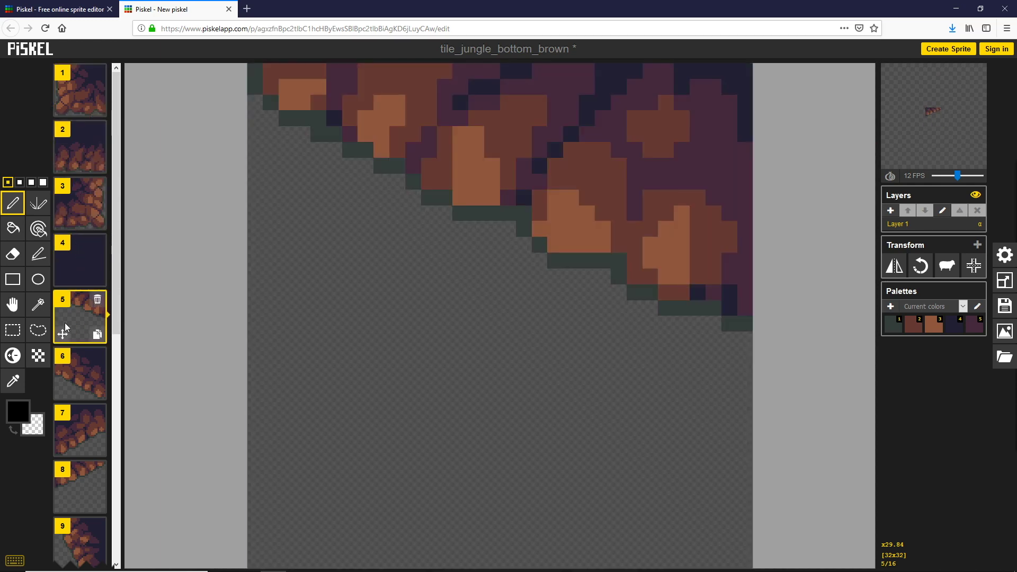
{"action": "left_click", "coordinate": [81, 370]}
{"action": "left_click", "coordinate": [77, 425]}
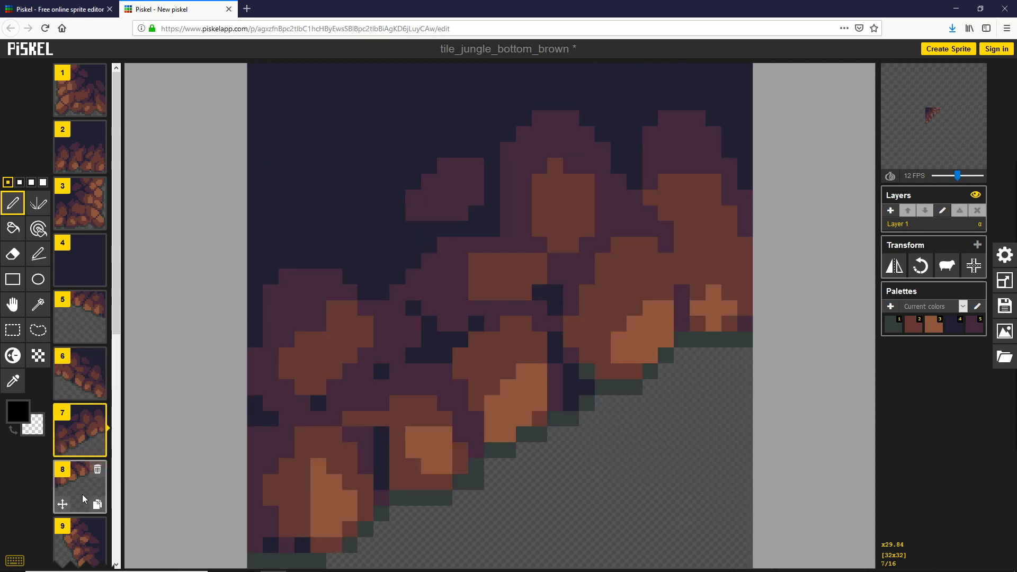
{"action": "left_click", "coordinate": [82, 495]}
{"action": "left_click", "coordinate": [82, 540]}
{"action": "scroll", "coordinate": [80, 509], "scroll_direction": "down", "scroll_amount": 2}
{"action": "scroll", "coordinate": [80, 500], "scroll_direction": "down", "scroll_amount": 6}
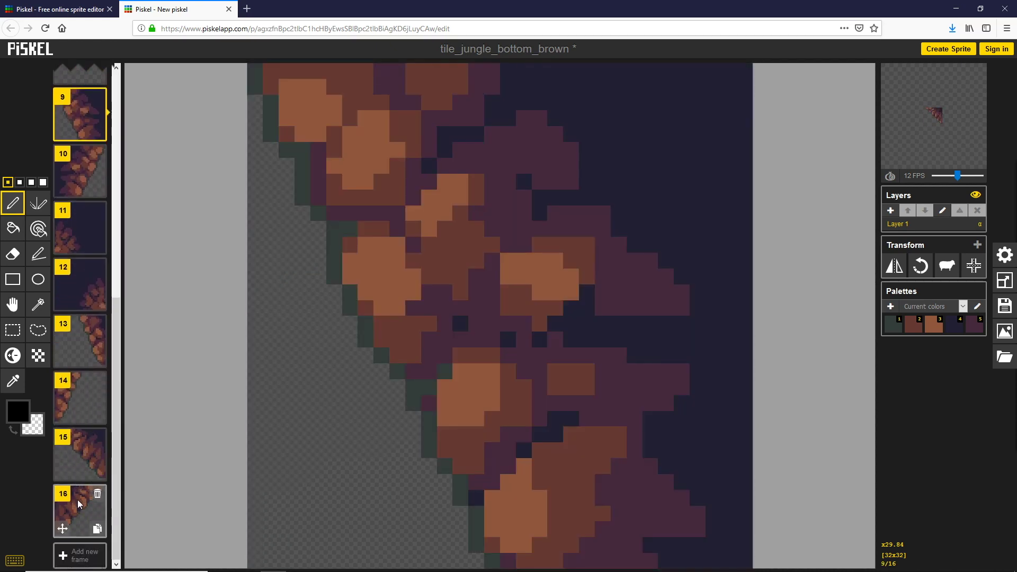
{"action": "left_click", "coordinate": [78, 493]}
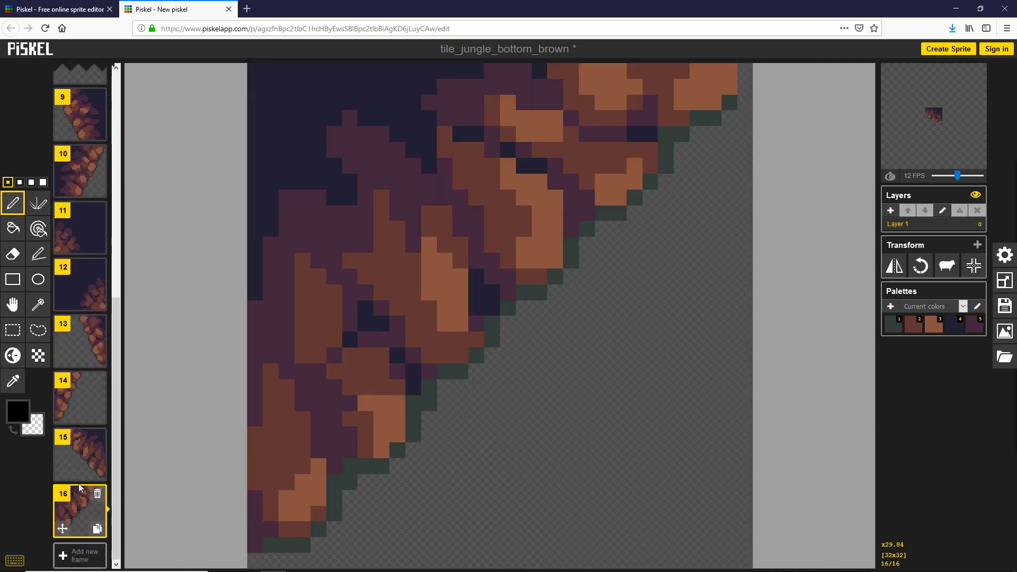
{"action": "left_click", "coordinate": [118, 85]}
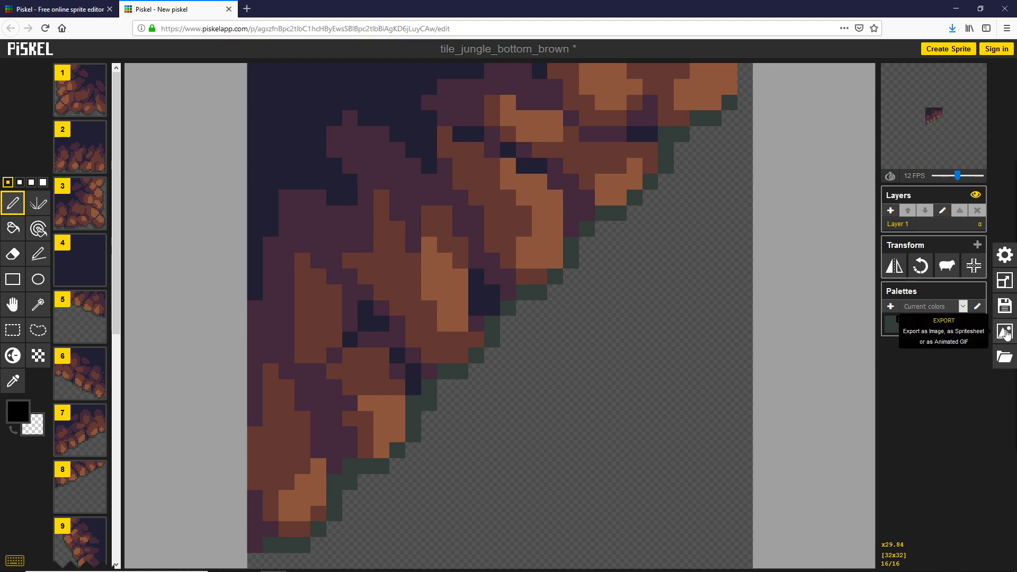
Open the export settings, glance at the GIF options, and settle on the Zip export
{"action": "left_click", "coordinate": [1009, 334]}
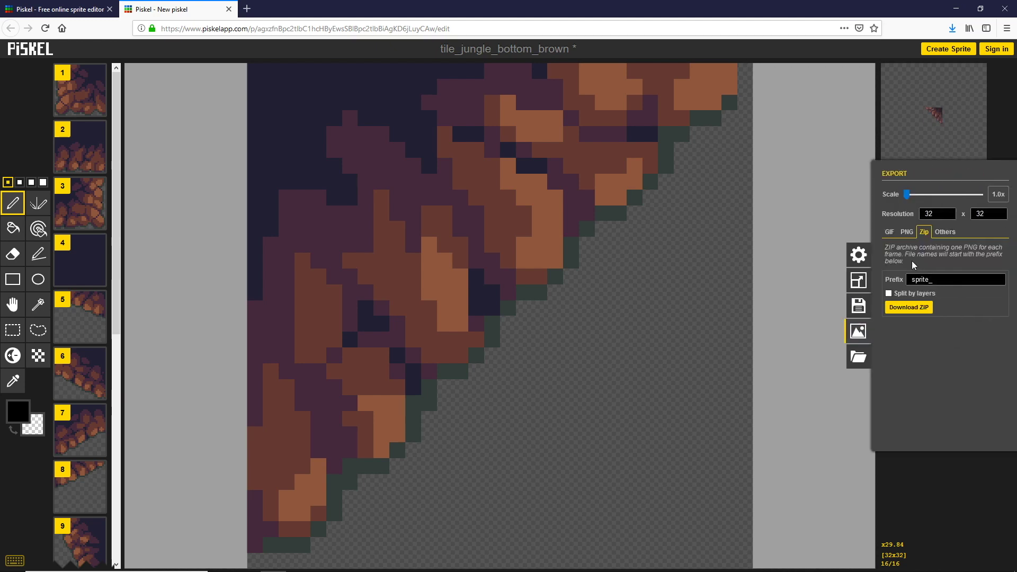
{"action": "left_click", "coordinate": [890, 232]}
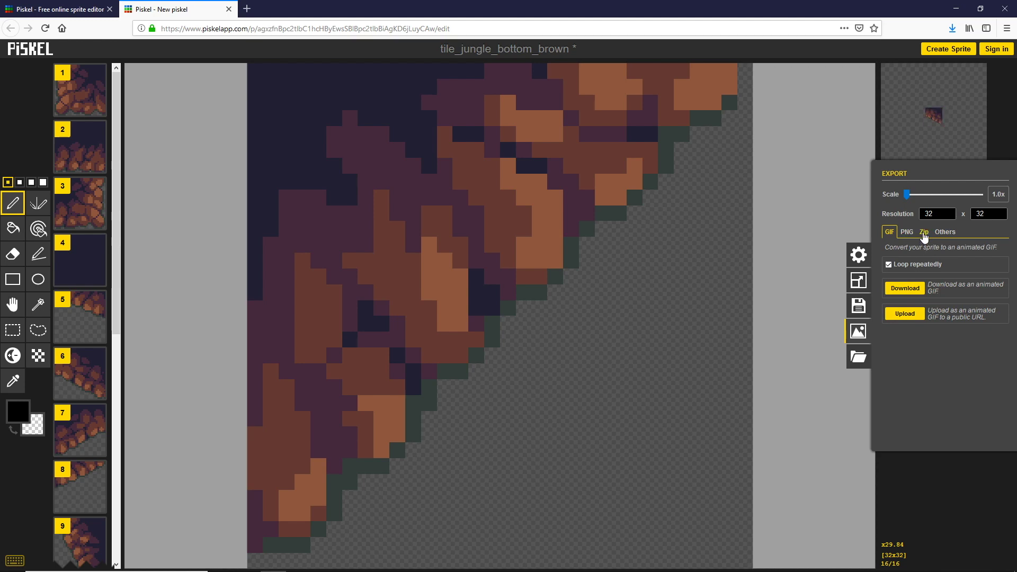
{"action": "left_click", "coordinate": [924, 232]}
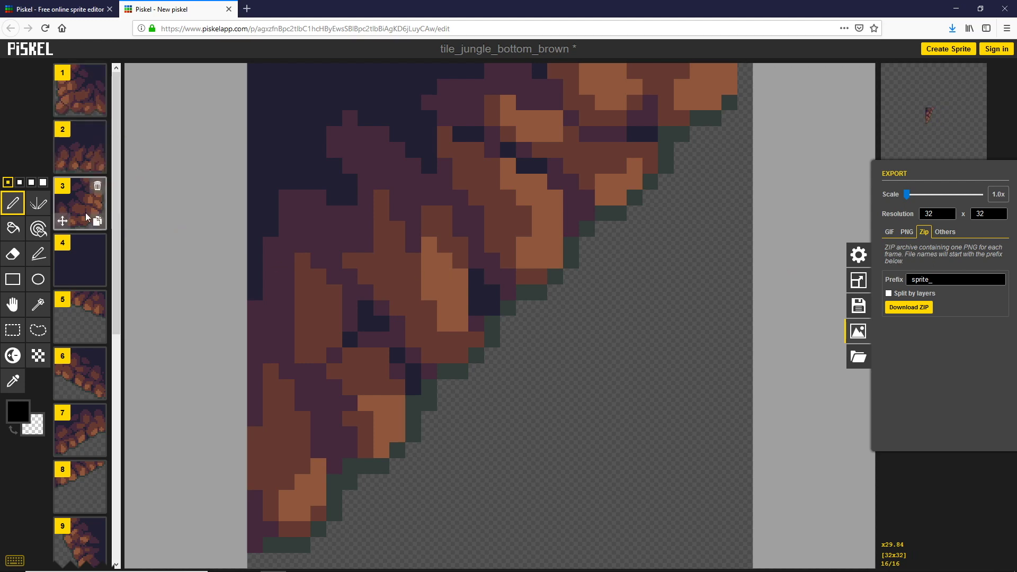
Change the ZIP prefix to my_sprite_ and save tile_jungle_bottom_brown.zip
{"action": "mouse_move", "coordinate": [81, 533]}
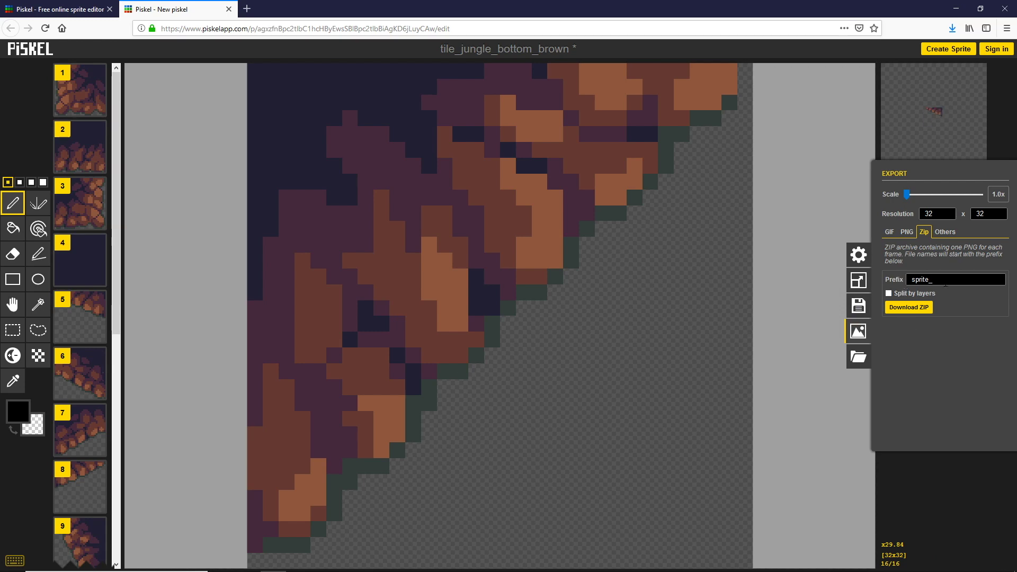
{"action": "left_click_drag", "start_coordinate": [945, 284], "coordinate": [896, 278]}
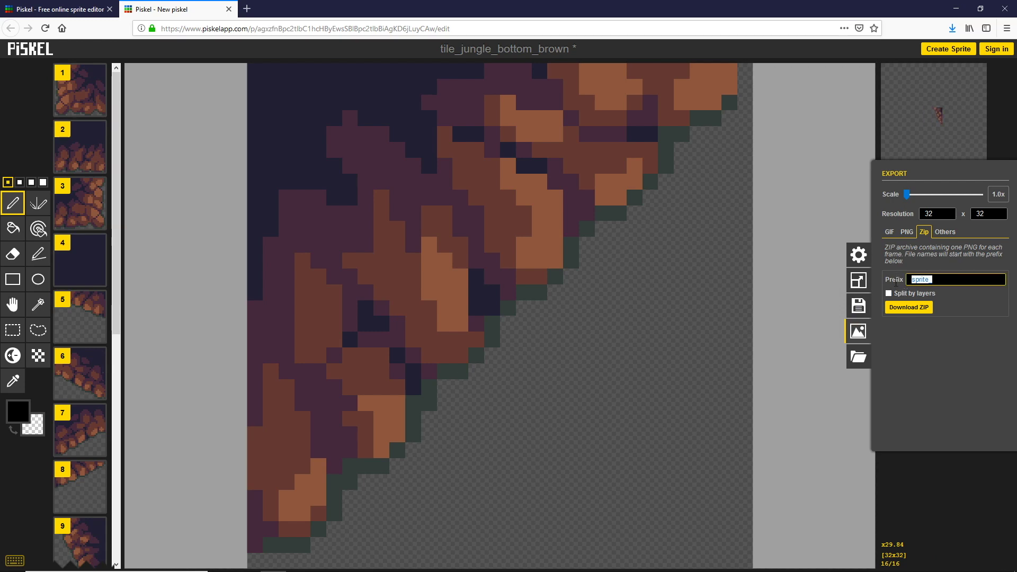
{"action": "type", "text": "my_sp"}
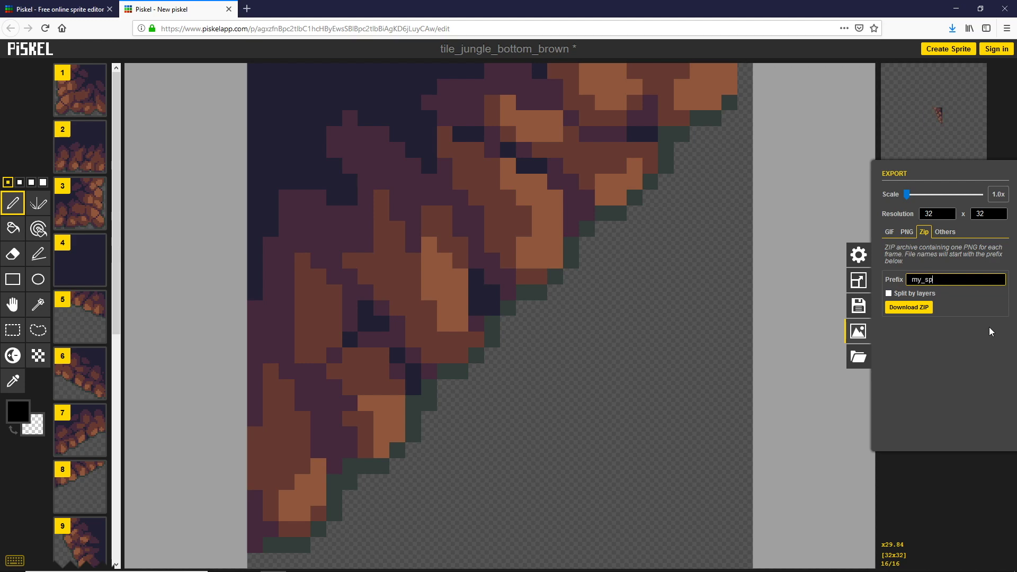
{"action": "type", "text": "rite_"}
{"action": "left_click", "coordinate": [922, 313]}
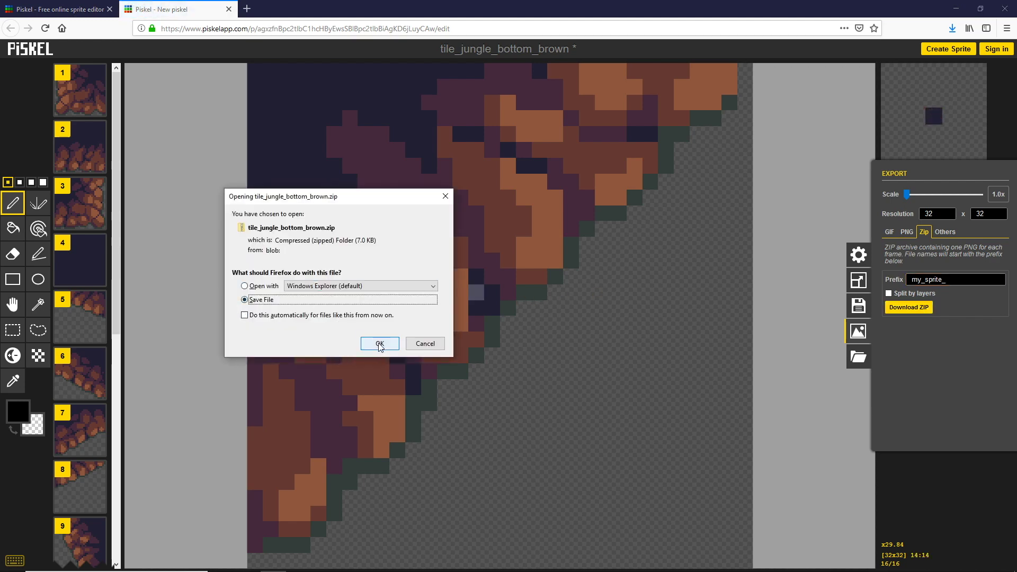
{"action": "left_click", "coordinate": [380, 344]}
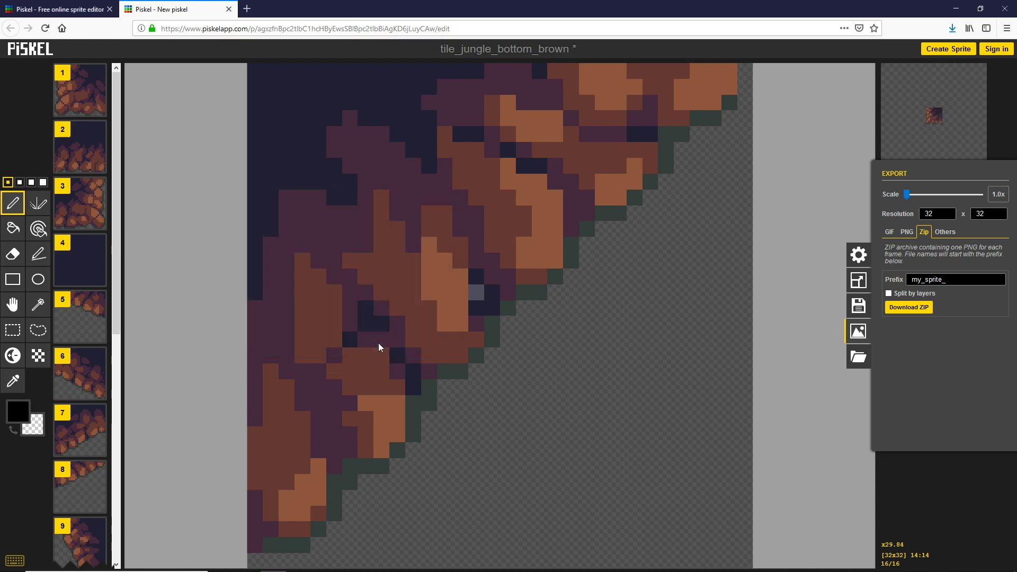
Close the old sprite_ Explorer window, open Downloads, and bring up tile_jungle_bottom_brown.zip's context menu
{"action": "left_click", "coordinate": [956, 11]}
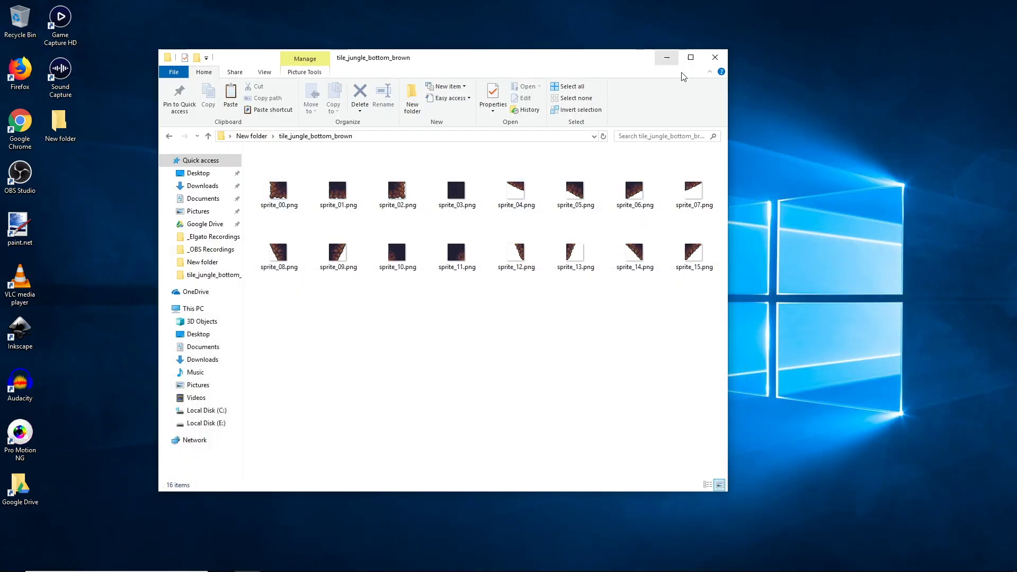
{"action": "left_click", "coordinate": [715, 57]}
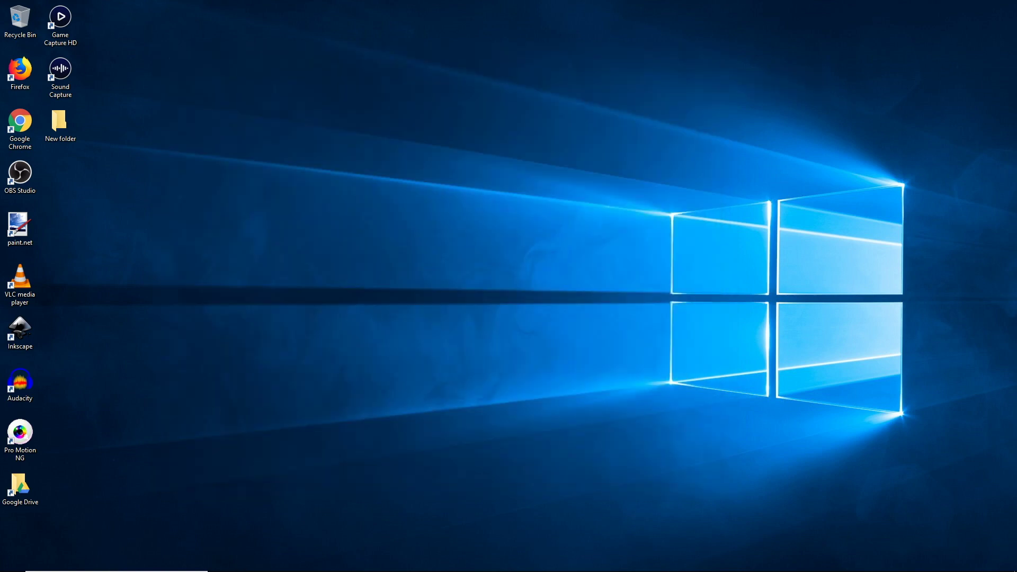
{"action": "left_click", "coordinate": [250, 565]}
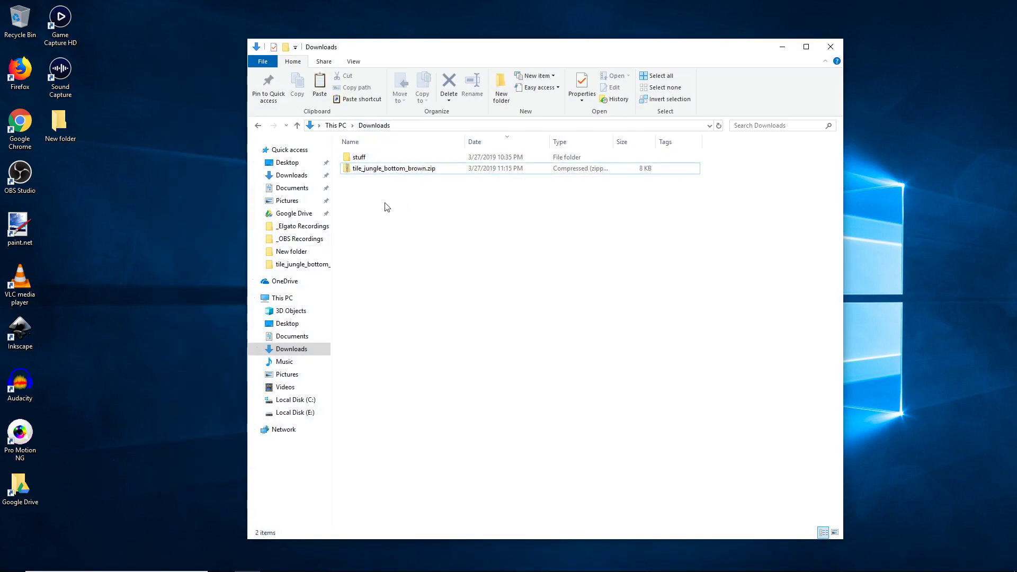
{"action": "left_click", "coordinate": [419, 169]}
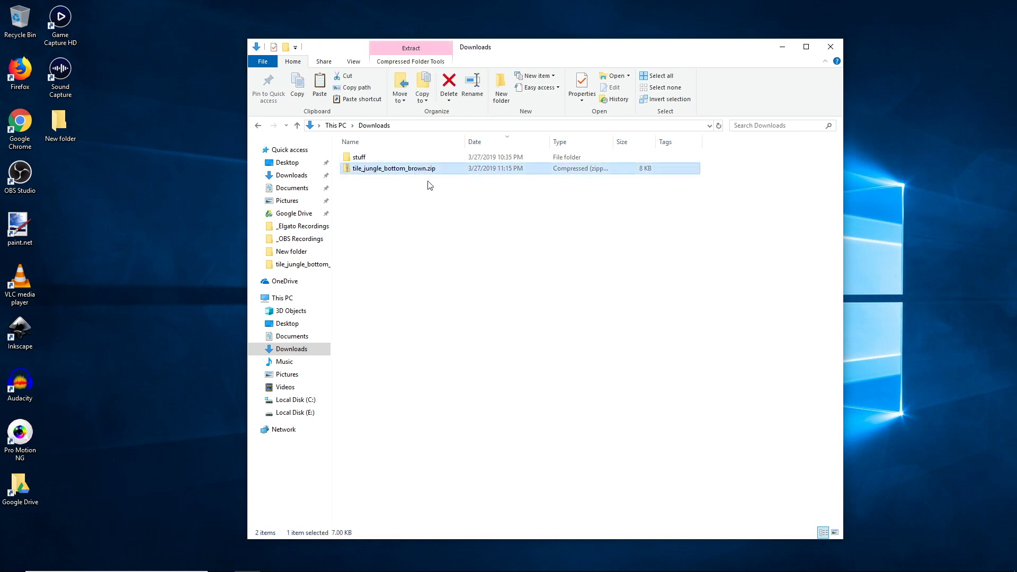
{"action": "right_click", "coordinate": [418, 175]}
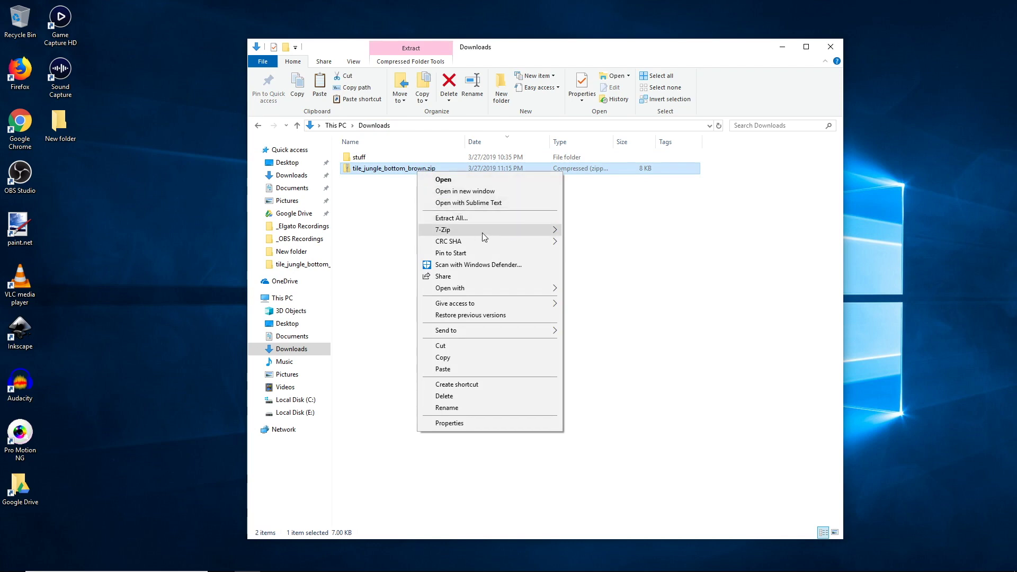
{"action": "mouse_move", "coordinate": [482, 234]}
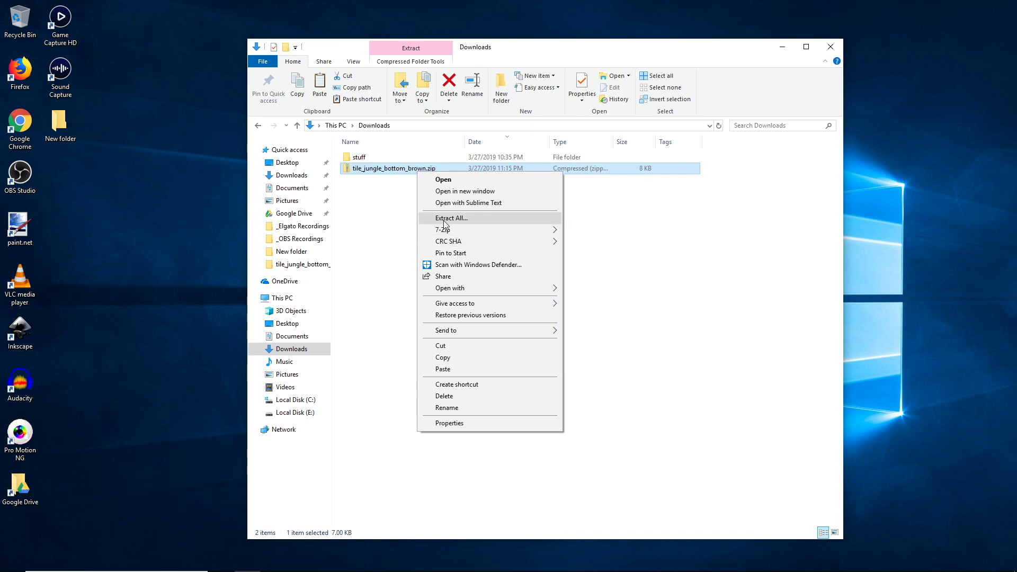
Extract All the zip to its default destination, producing tile_jungle_bottom_brown with my_sprite_00–15.png
{"action": "left_click", "coordinate": [395, 211]}
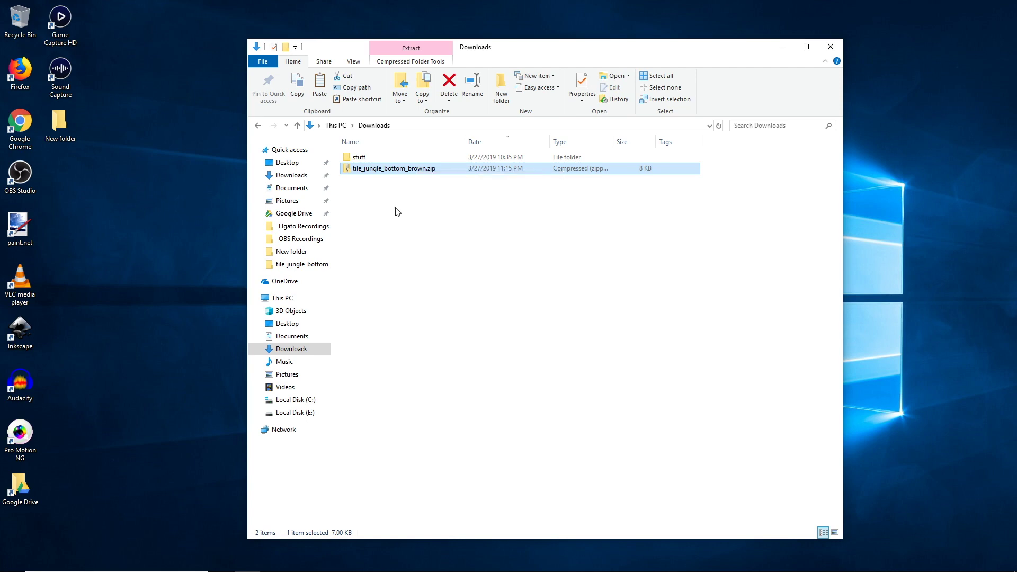
{"action": "right_click", "coordinate": [399, 169]}
{"action": "left_click", "coordinate": [443, 218]}
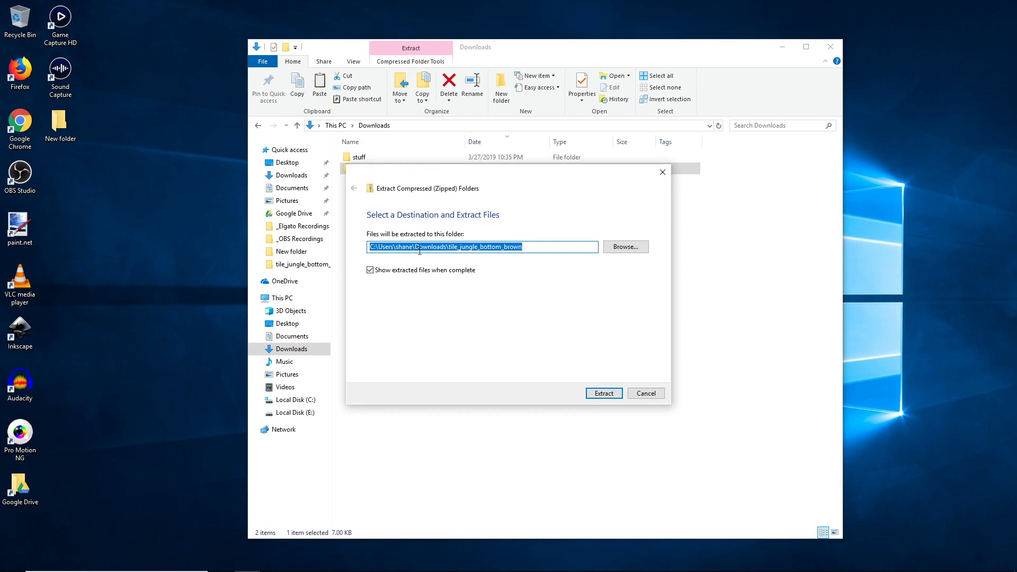
{"action": "left_click", "coordinate": [608, 394]}
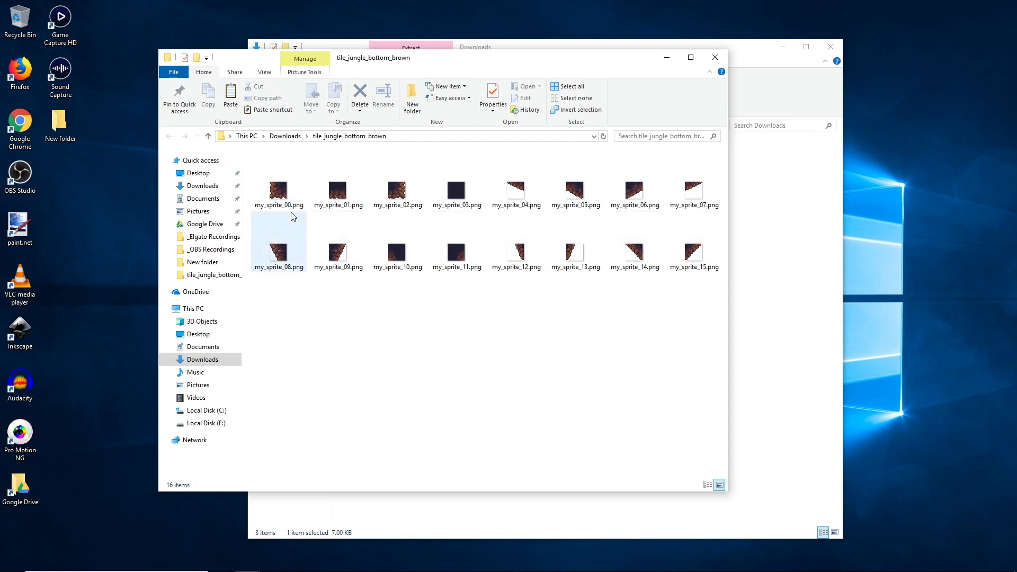
{"action": "left_click", "coordinate": [284, 196]}
{"action": "left_click", "coordinate": [703, 253]}
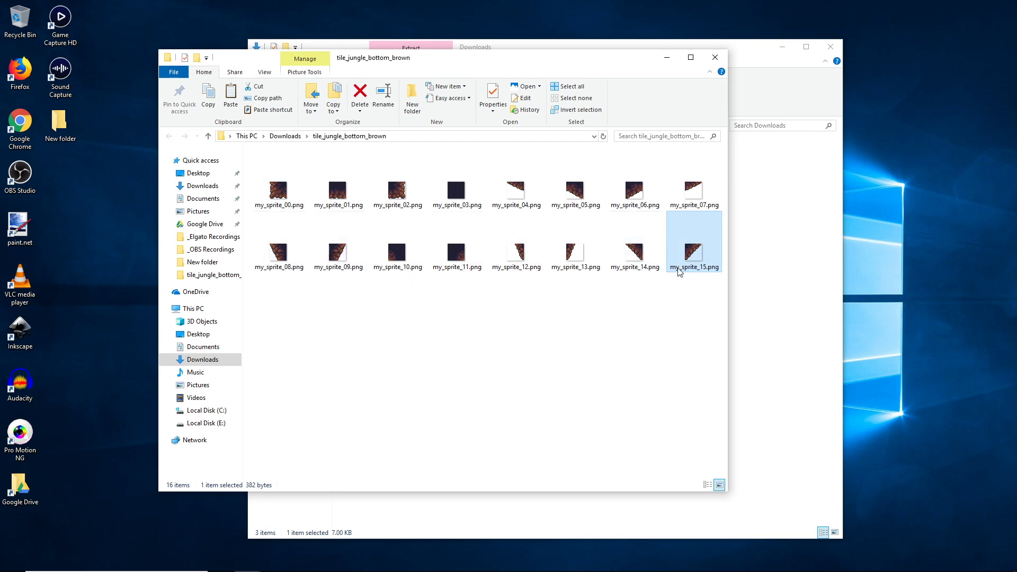
{"action": "left_click", "coordinate": [703, 301]}
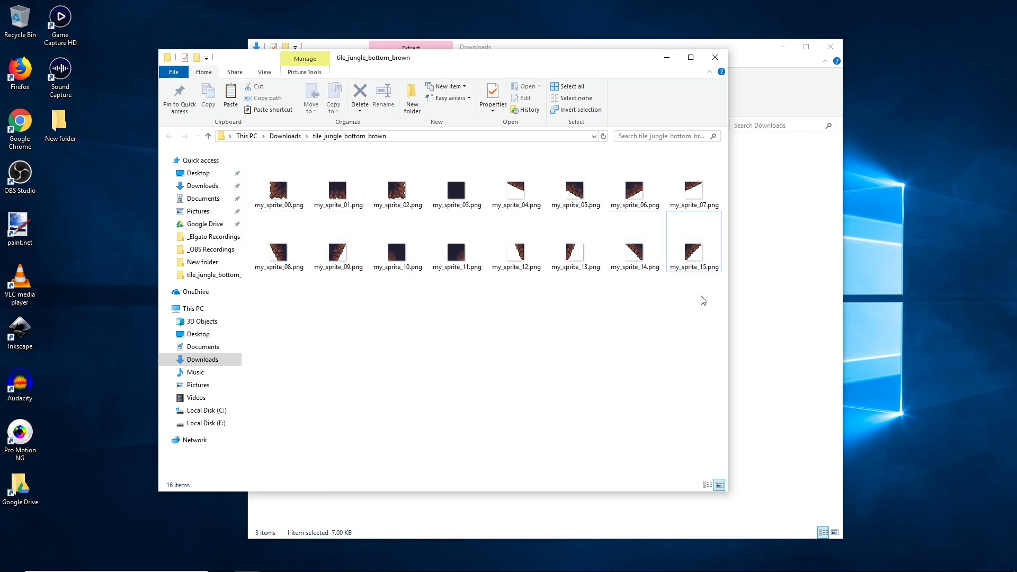